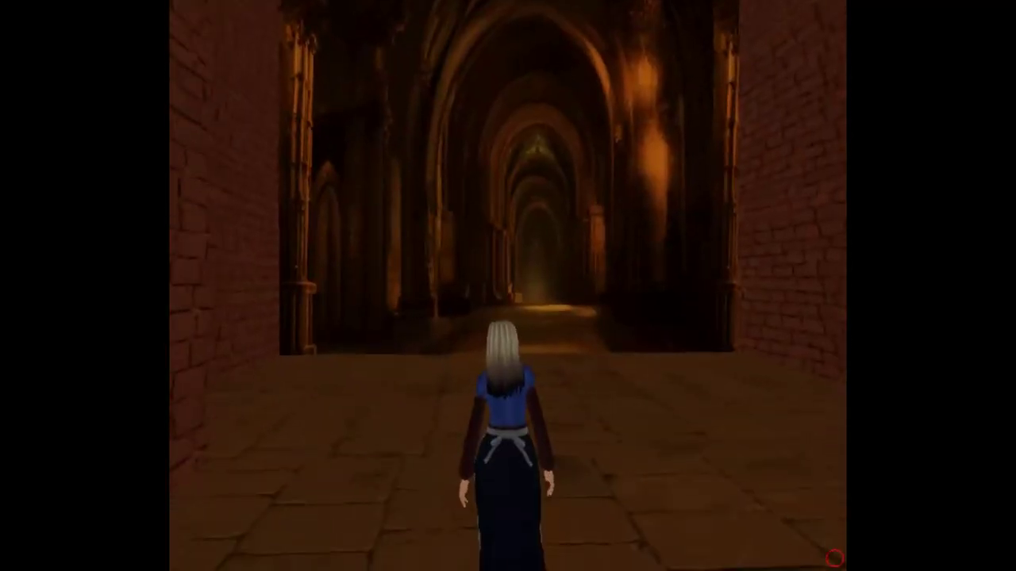
Step: Walk the character out of the brick corridor into the green stone room, up to the table holding the sculpture
key("Down")
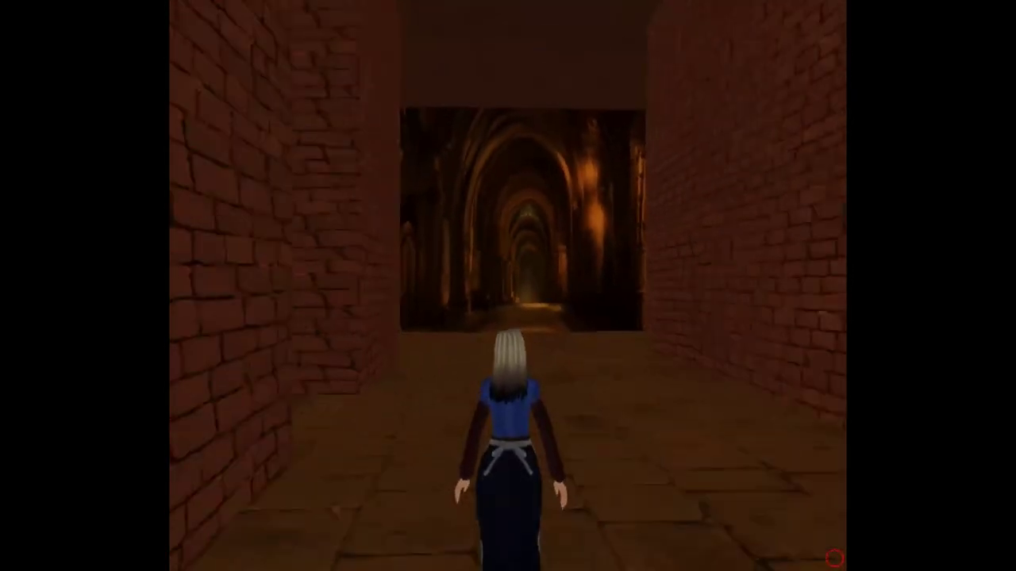
key("Right")
key("Left")
key("Up")
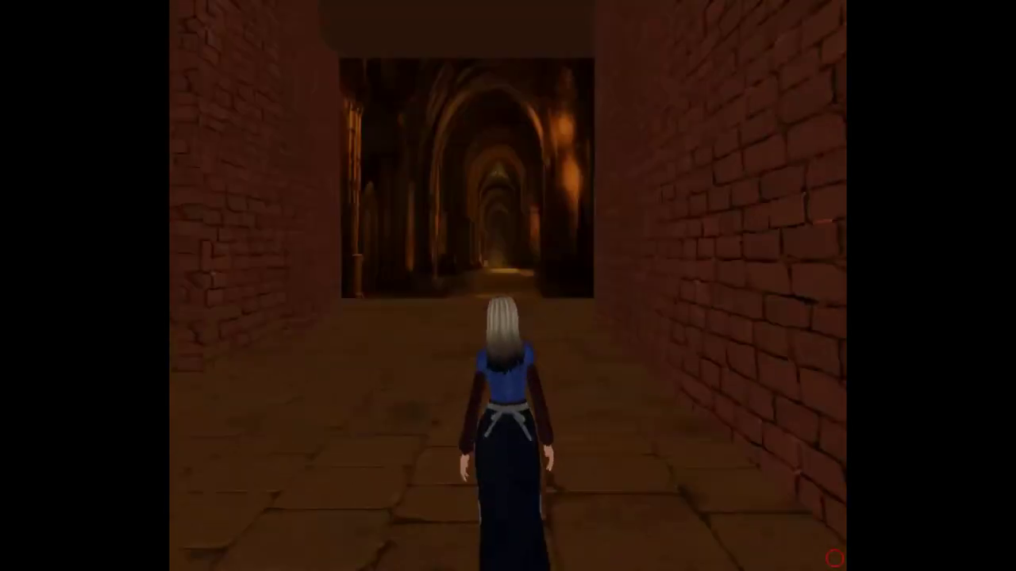
key("Left")
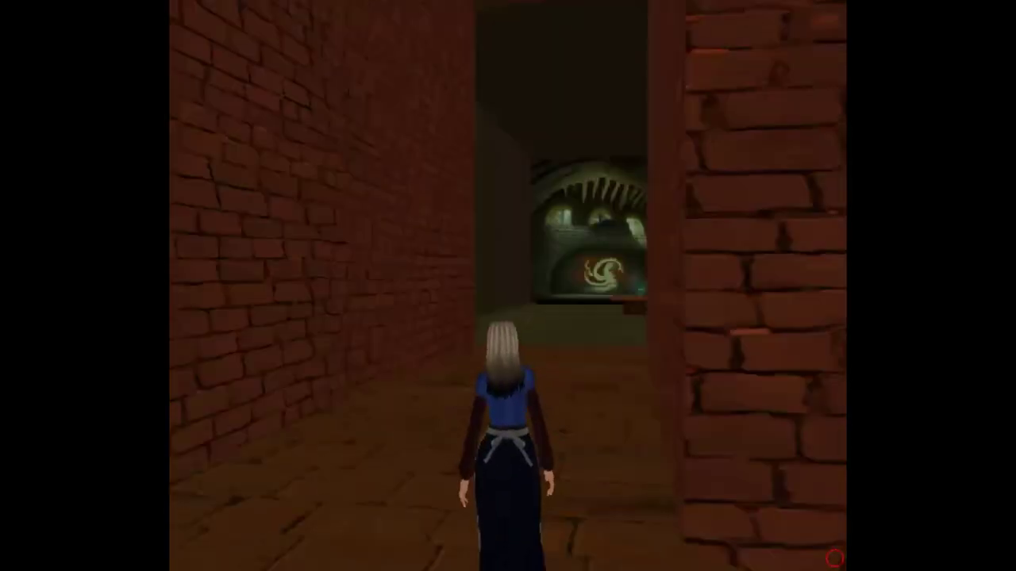
key("Up")
key("Up")
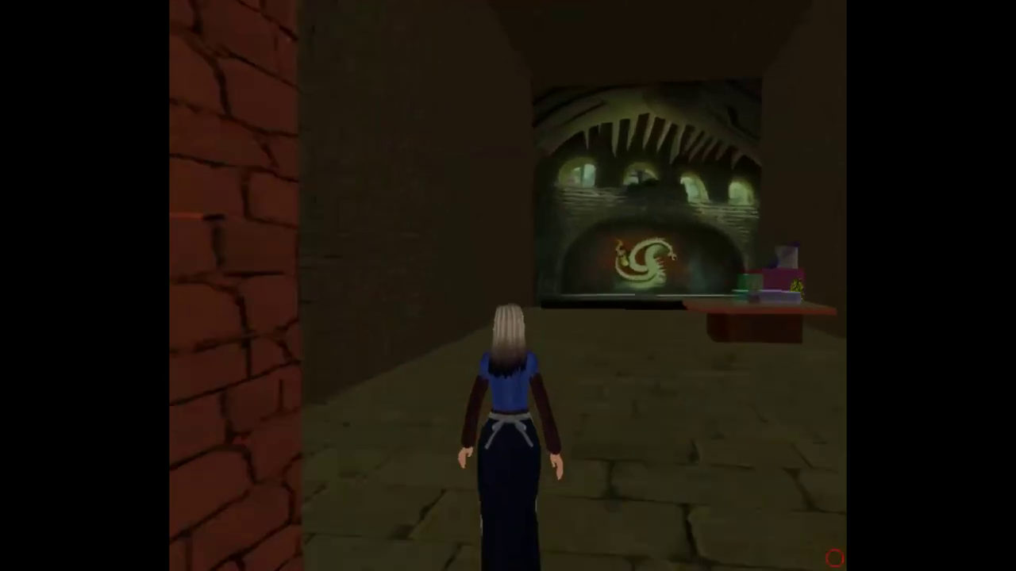
key("Right")
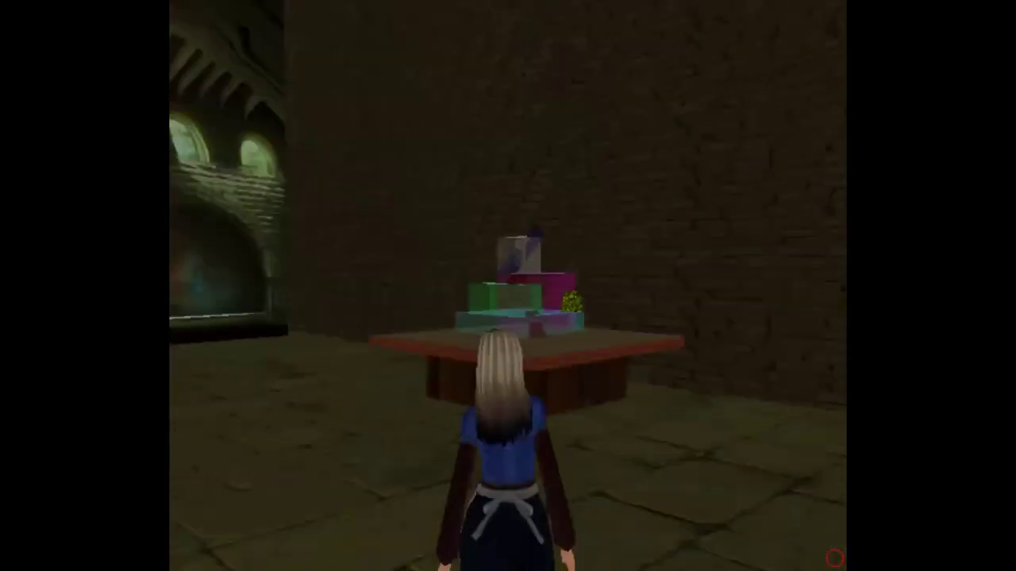
Step: Examine the sculpture of coloured boxes on the table from several distances and angles
key("Down")
key("Left")
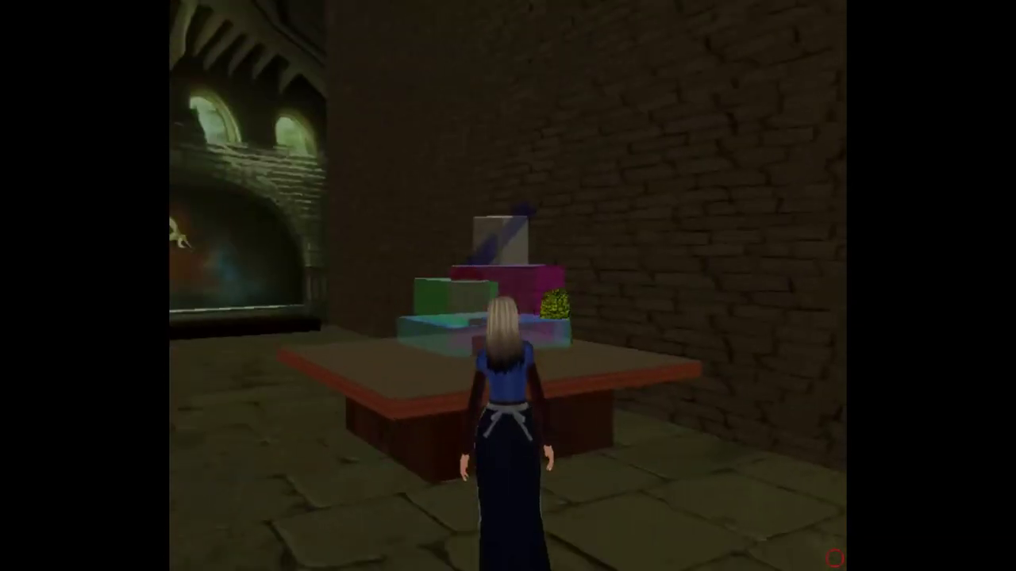
key("Down")
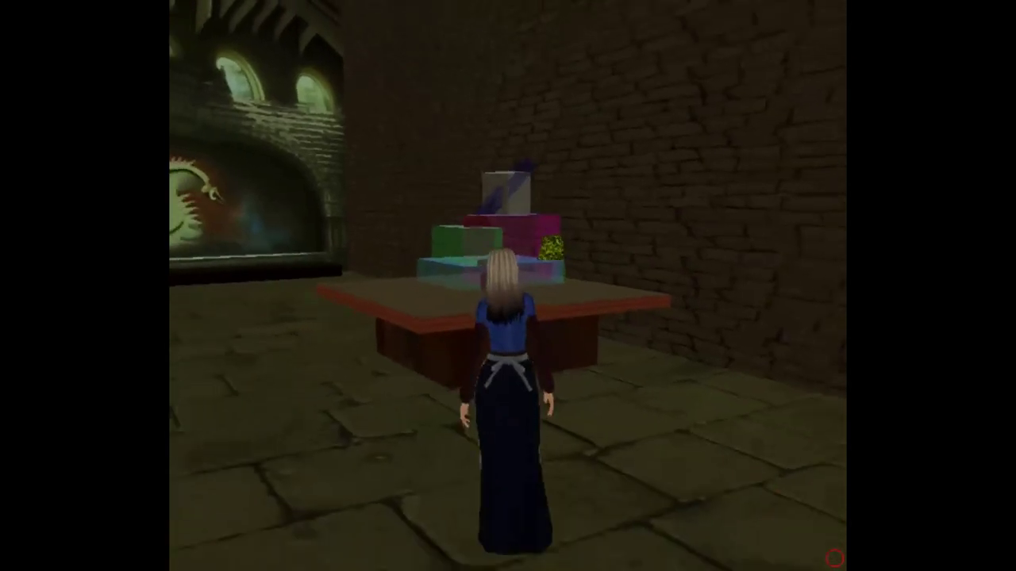
key("Page_Up")
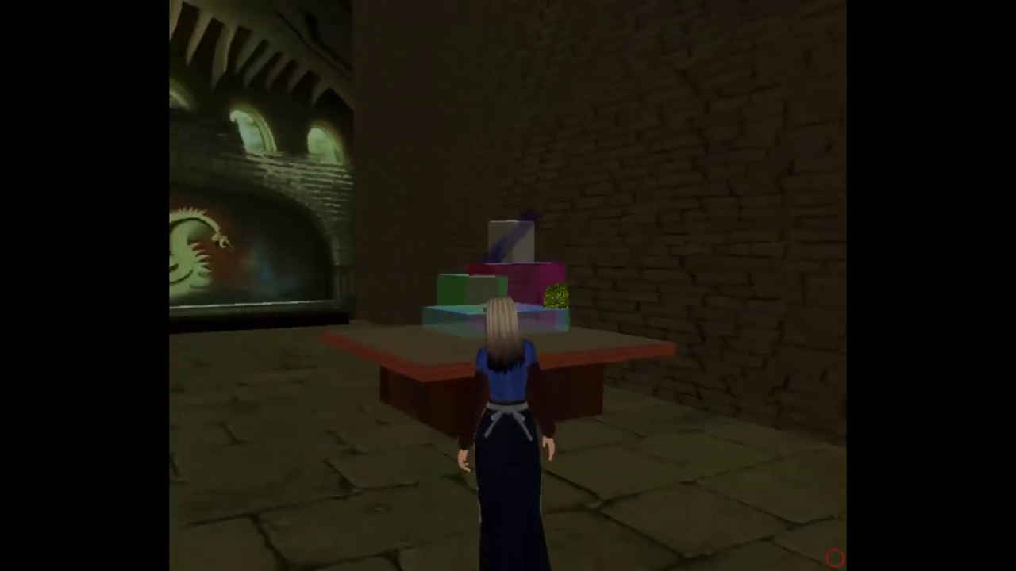
key("Page_Down")
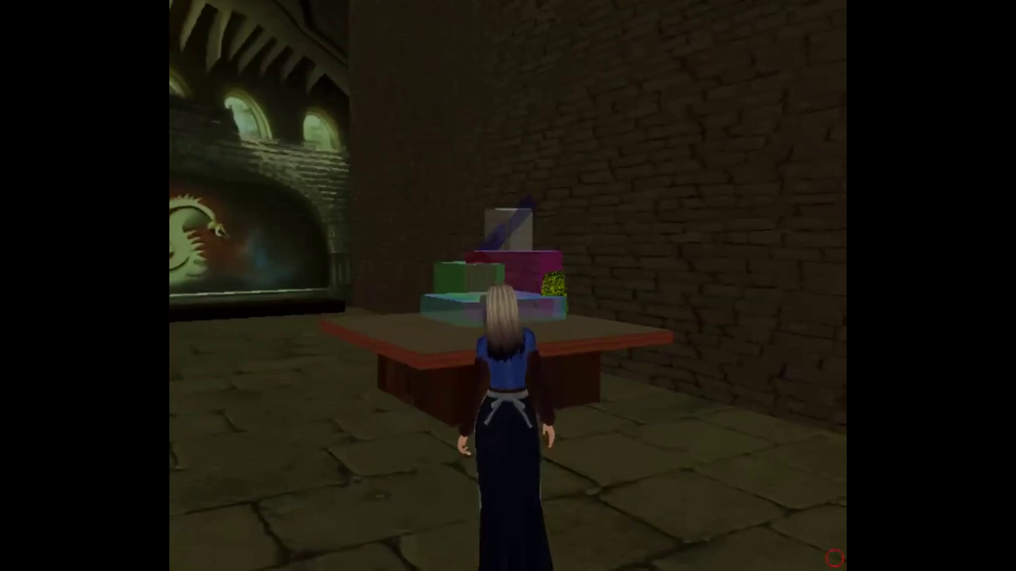
key("Left")
key("Left")
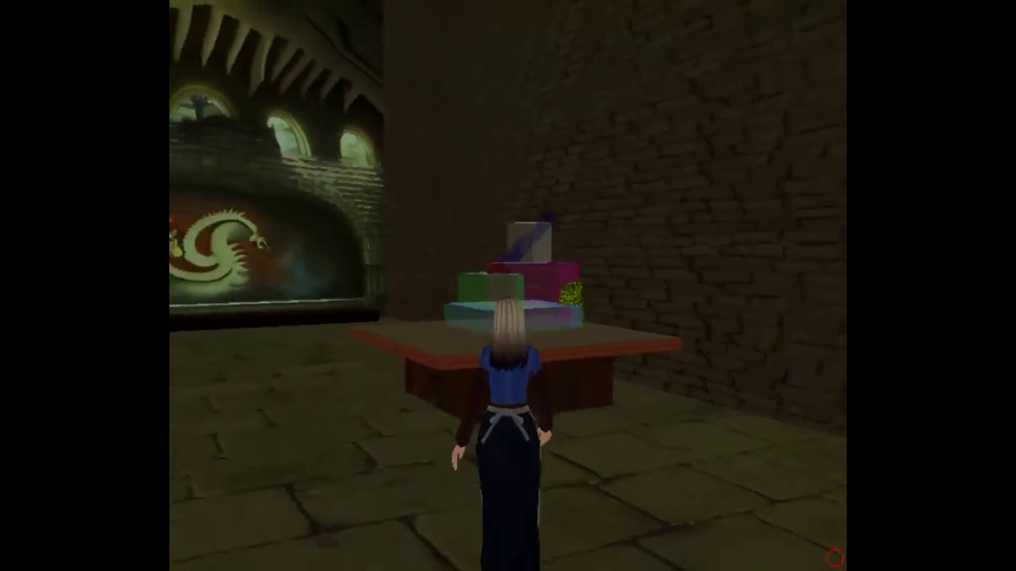
key("Right")
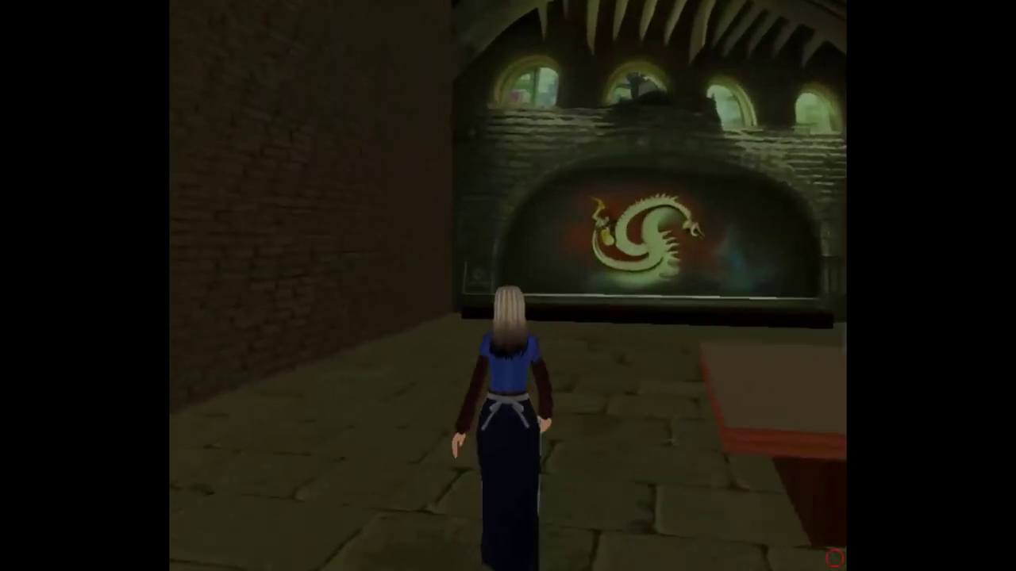
key("Left")
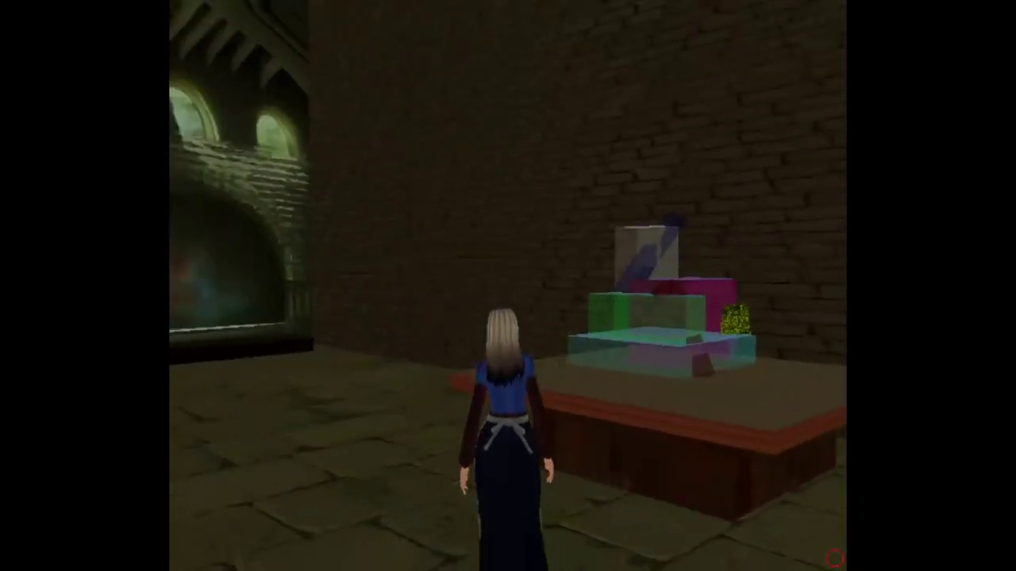
key("Right")
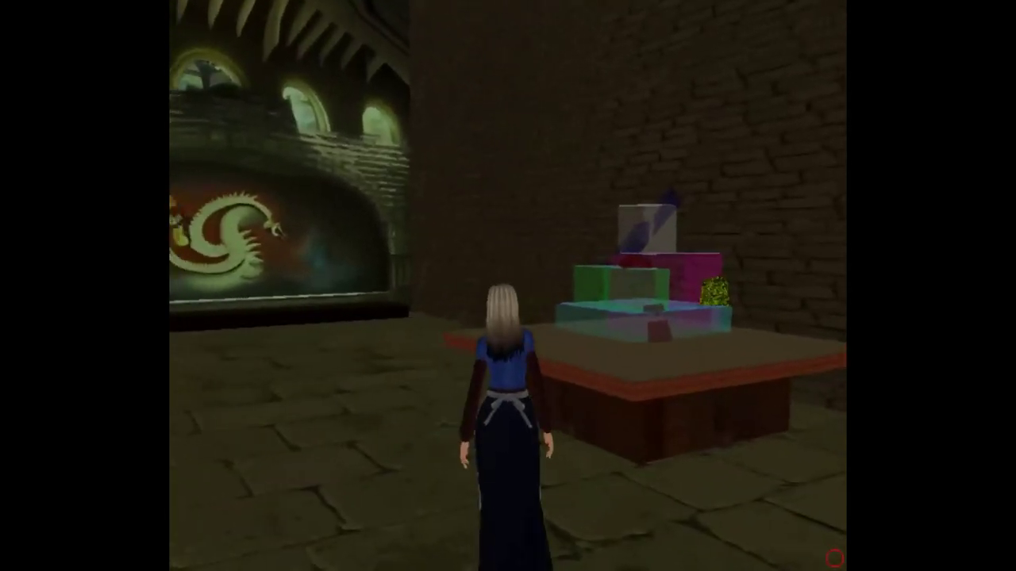
key("Right")
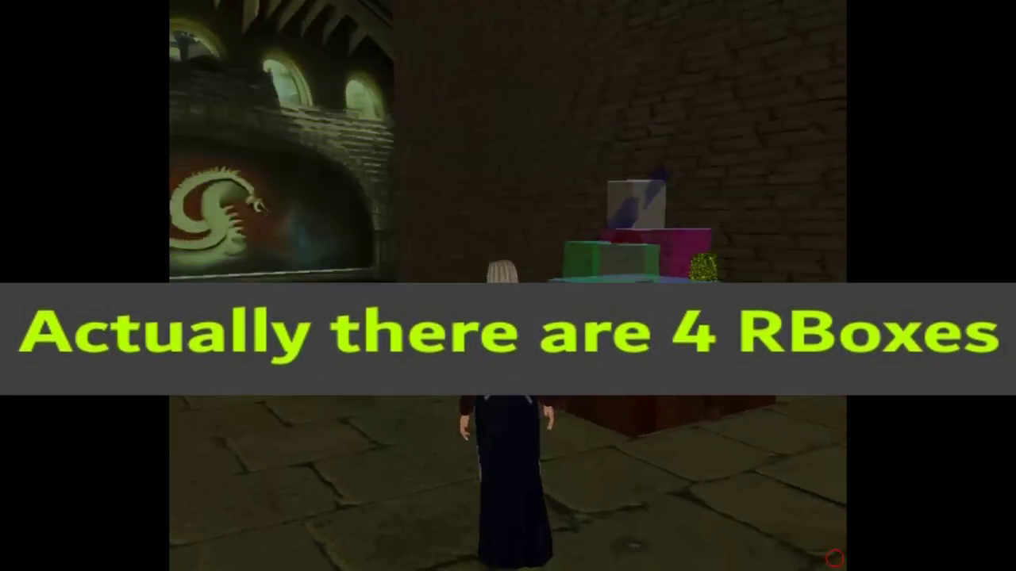
Step: Load SCUL7 into the object editor and raise it along Y above the table, then close the editor
key("e")
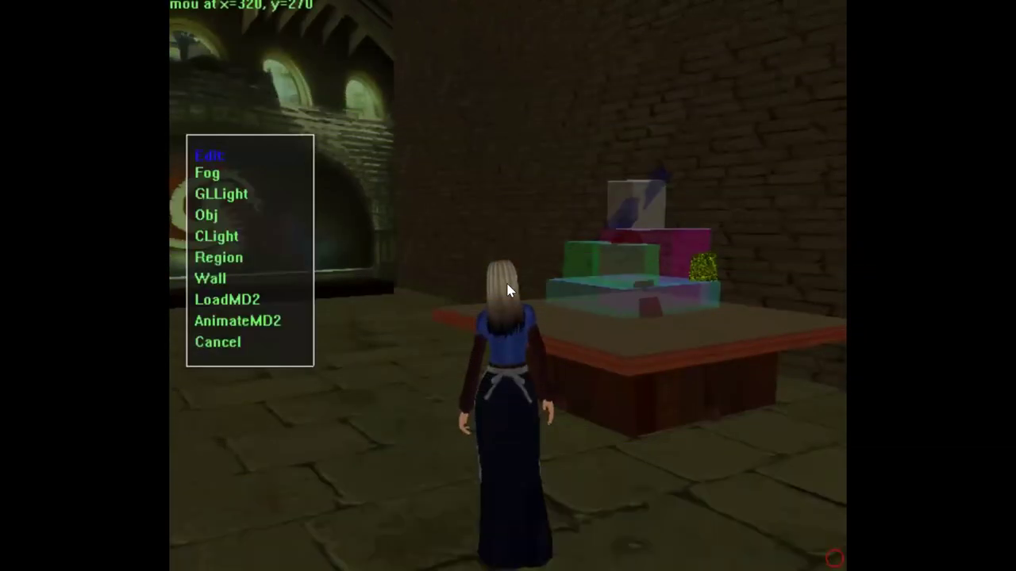
left_click(203, 215)
left_click(357, 157)
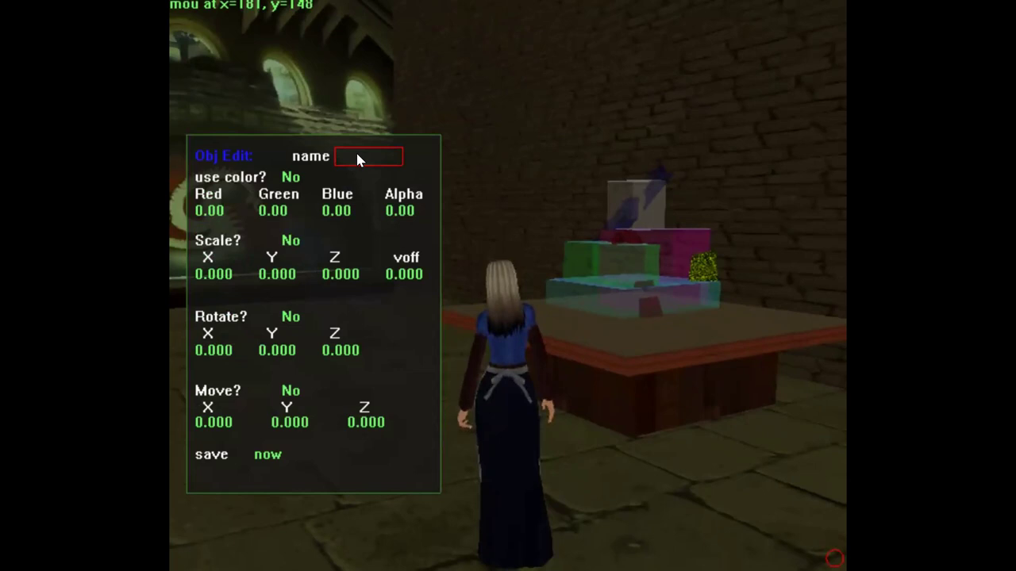
type("SC")
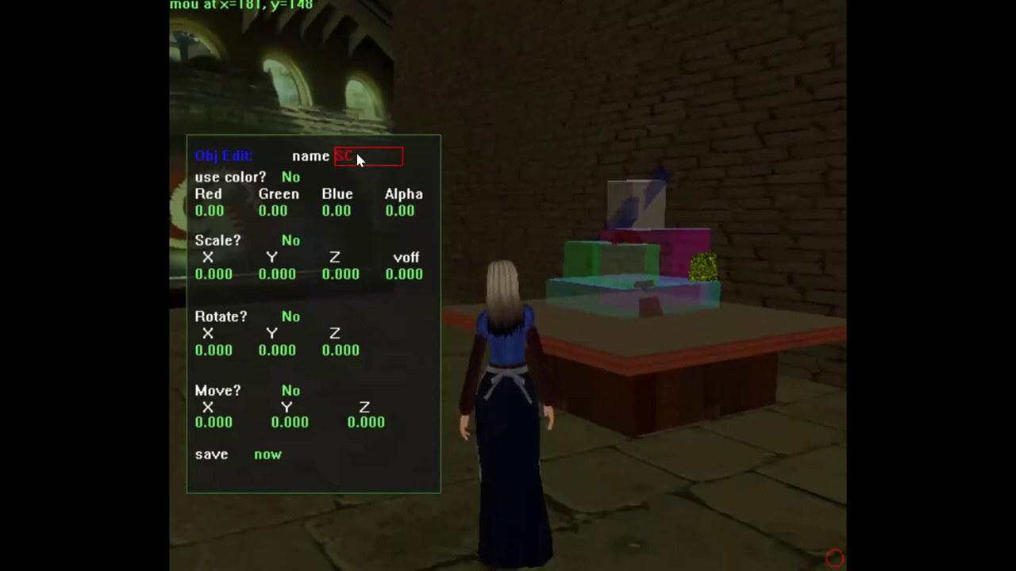
type("UL")
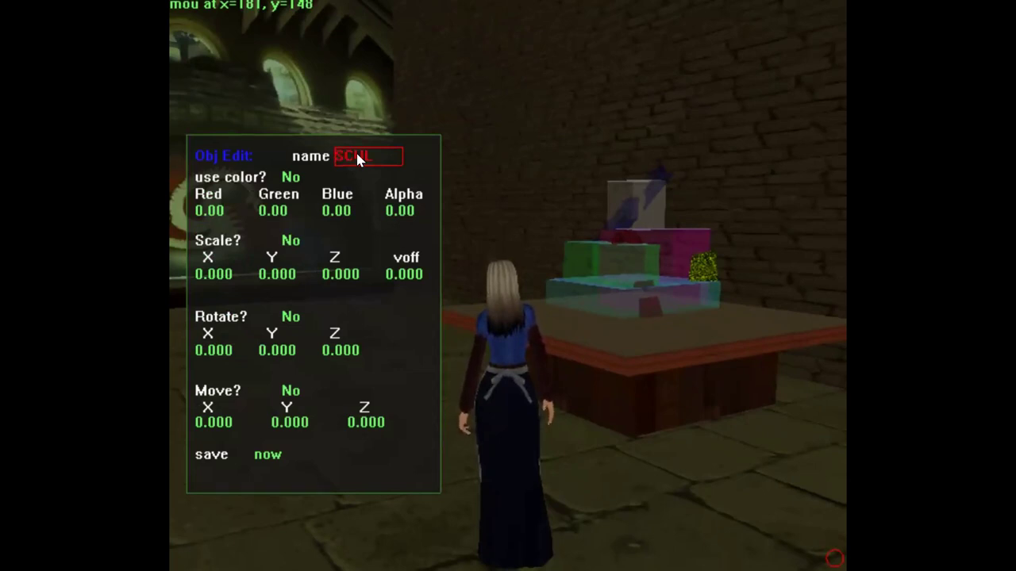
type("7")
key("Return")
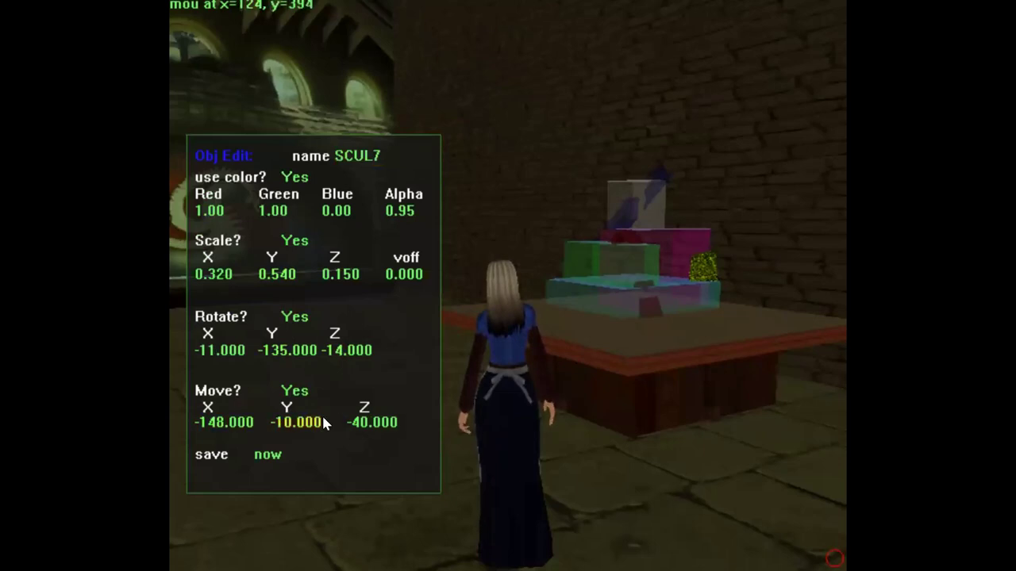
left_click_drag(306, 423, 331, 313)
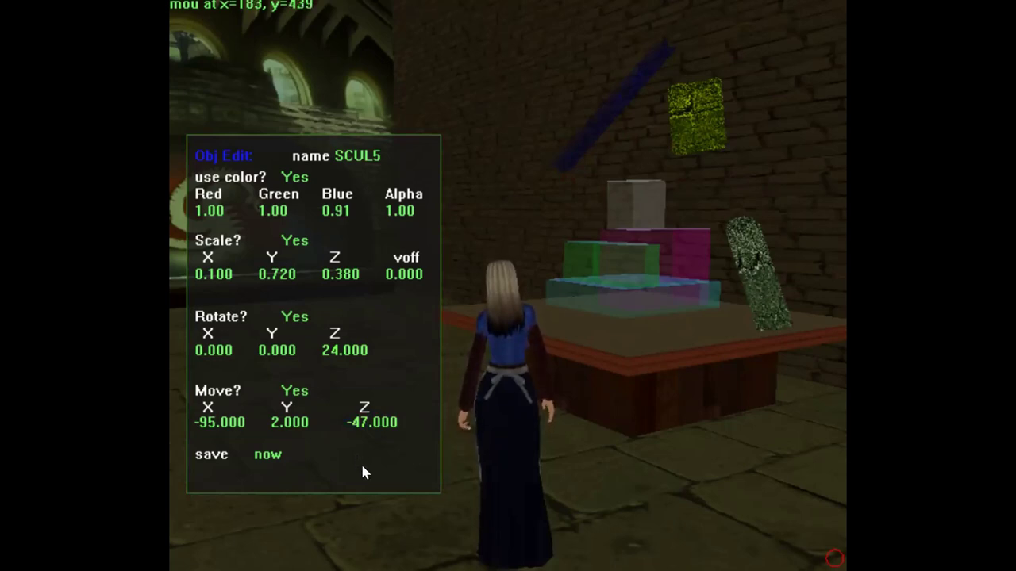
key("Escape")
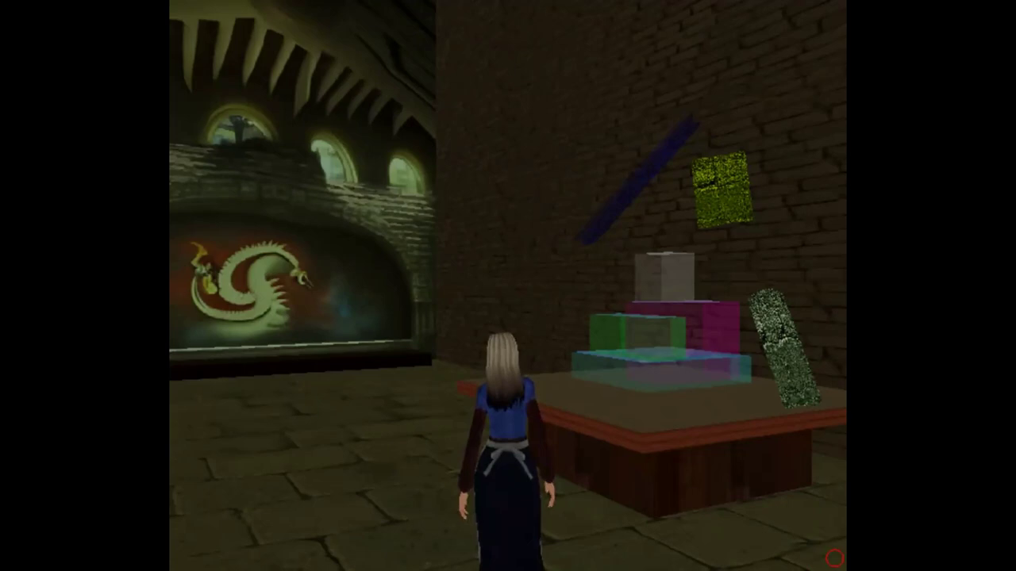
Step: Open the level map editor, turn on the grid, and centre the map near the sculpture at zoom 01
key("F1")
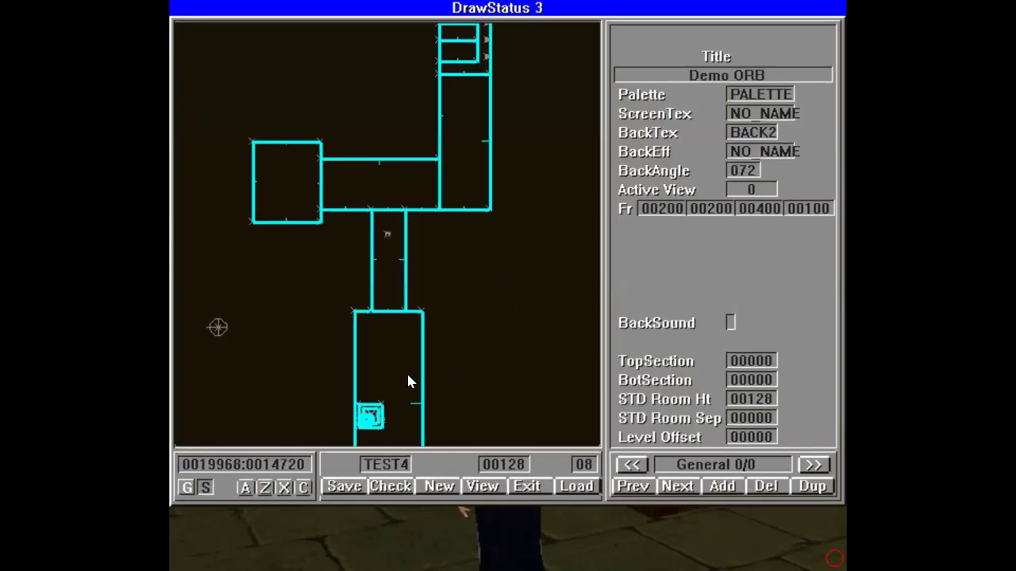
left_click(455, 396)
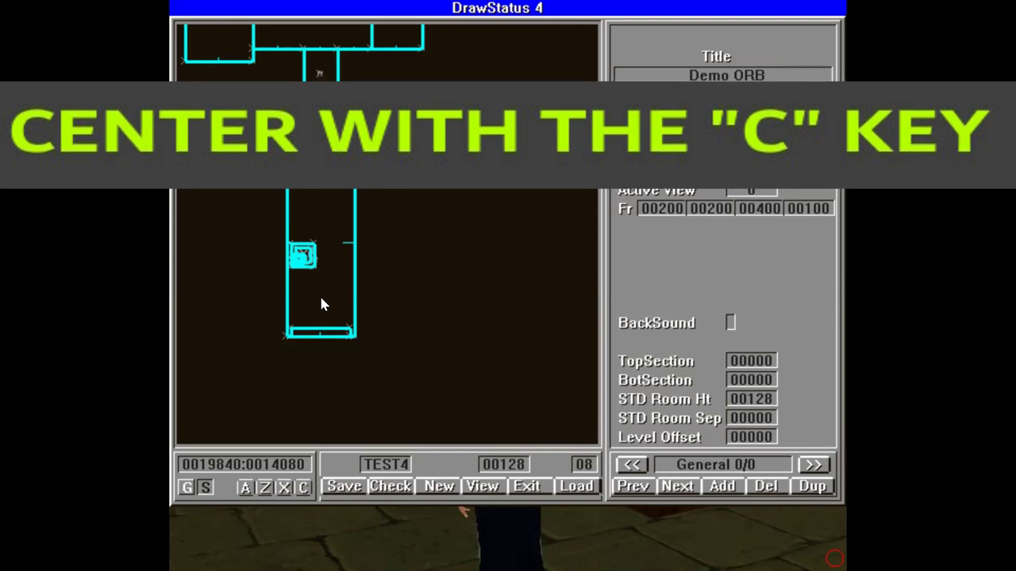
key("c")
key("a")
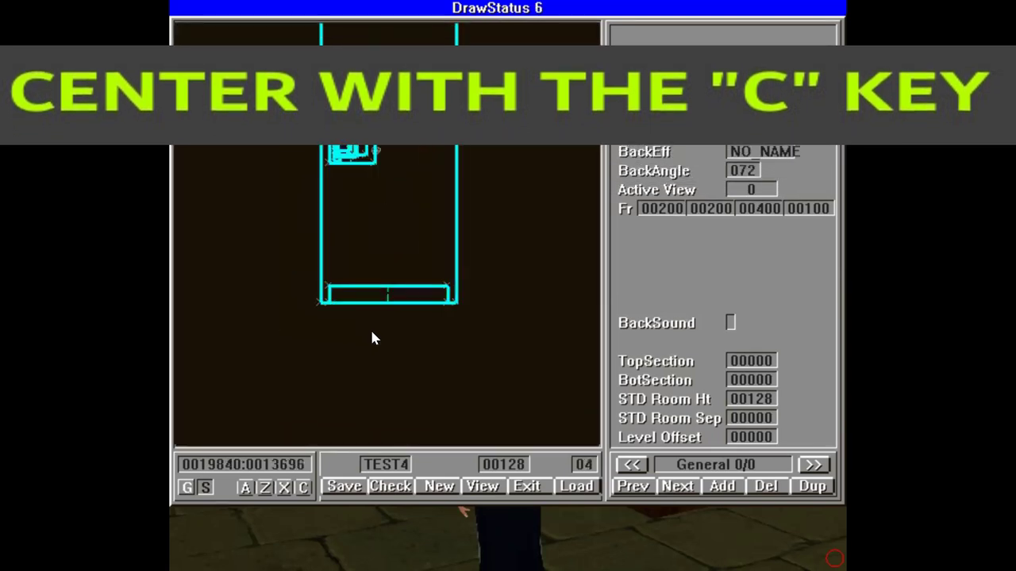
key("z")
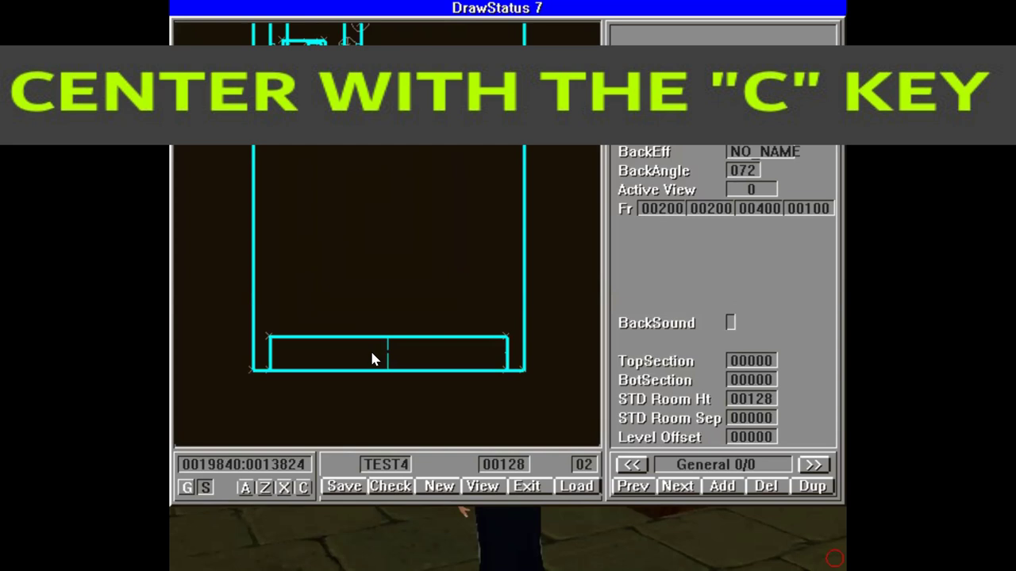
key("g")
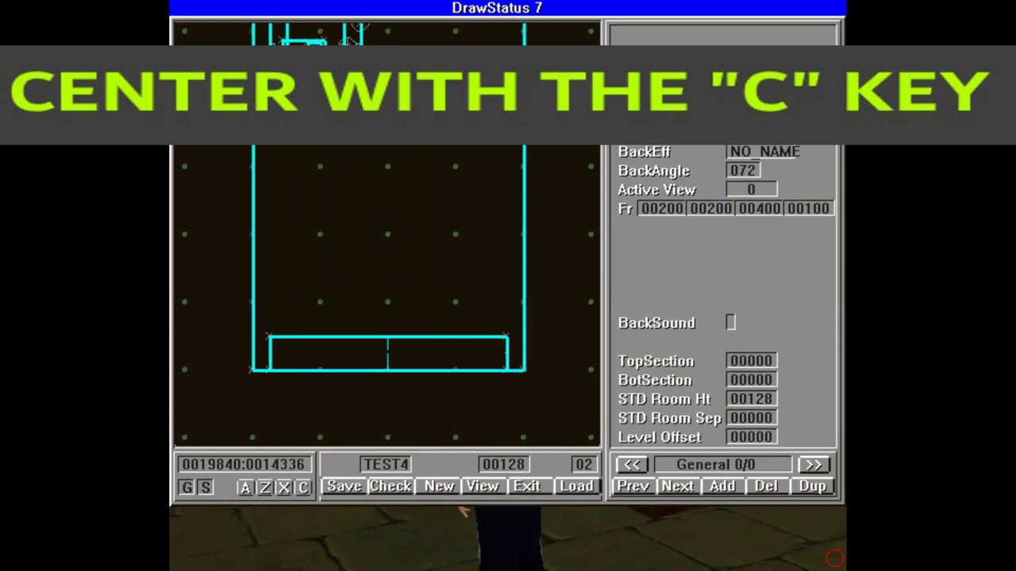
key("c")
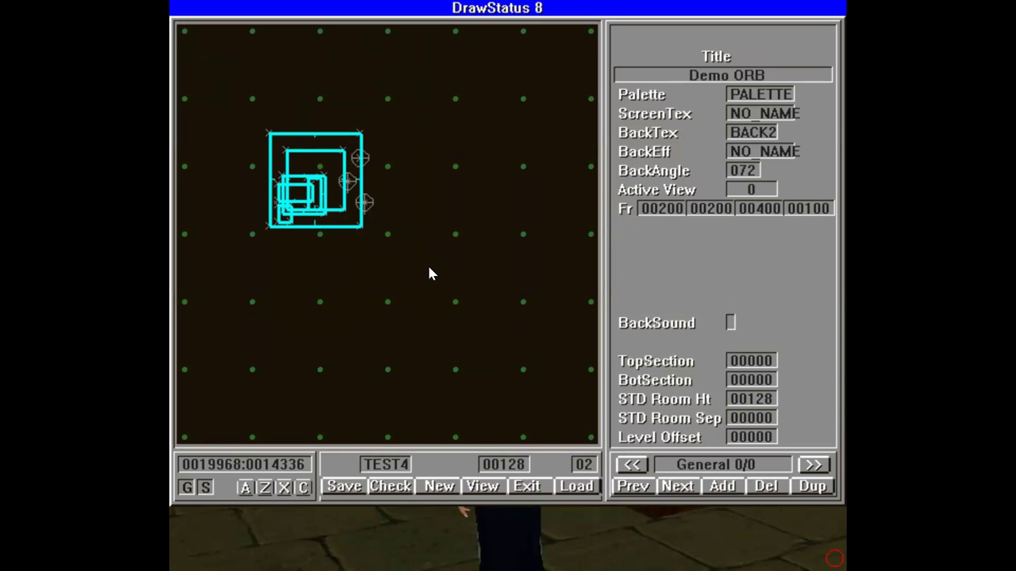
key("z")
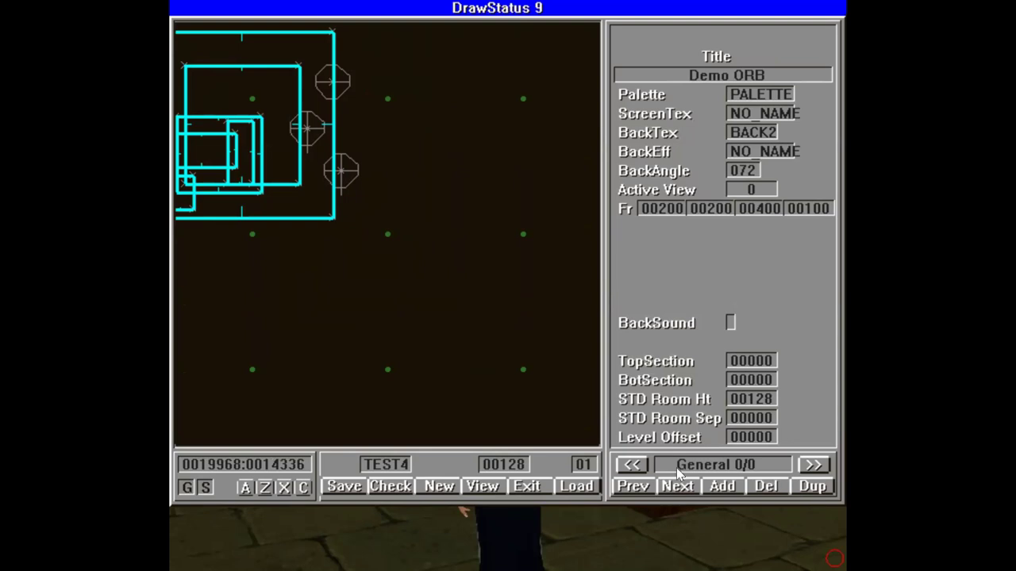
Step: Select the SCUL7 object in Object mode and inspect its RUINS09 texture, leaving the texture chooser without a change
left_click(633, 465)
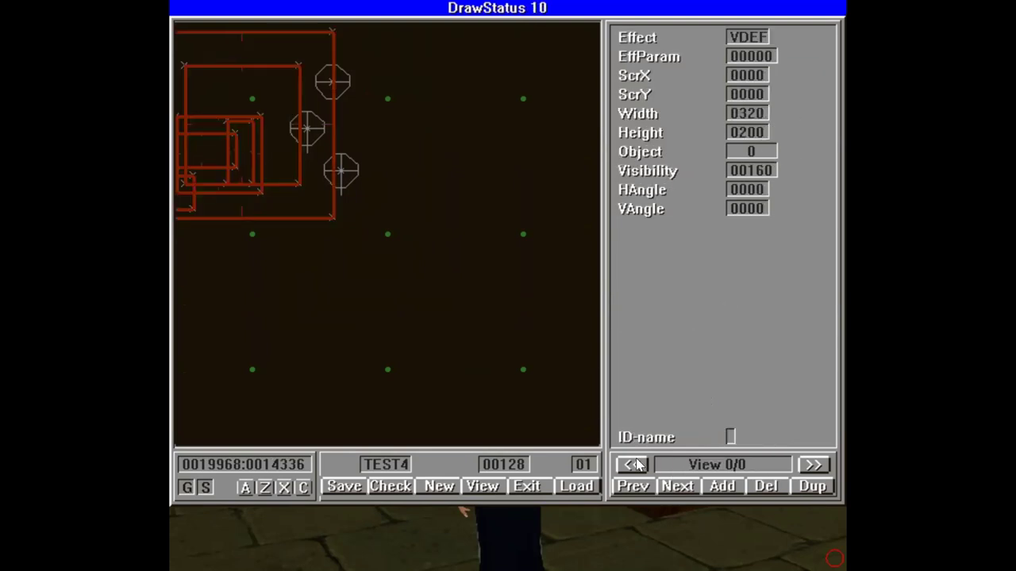
left_click(635, 465)
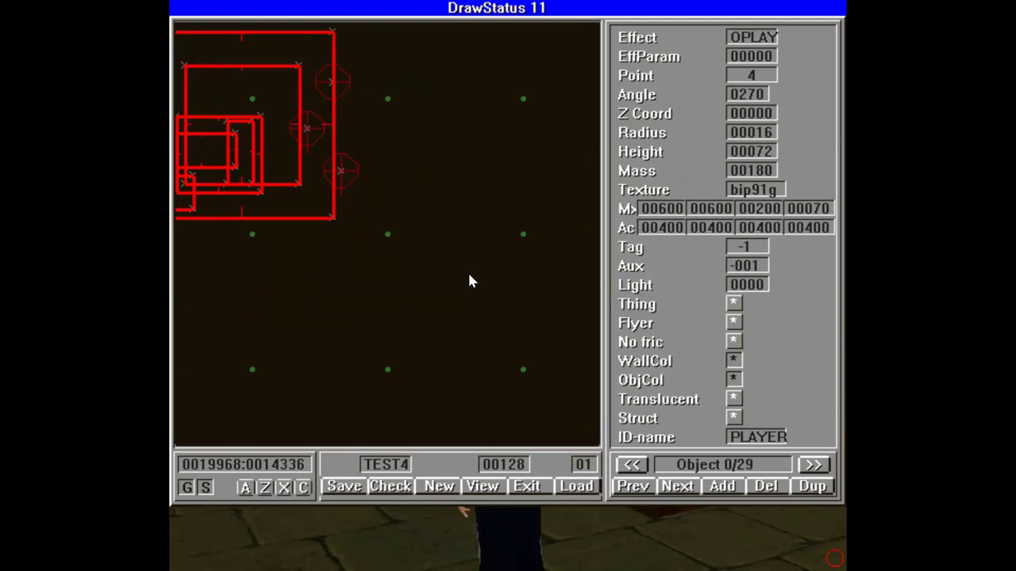
left_click(498, 282)
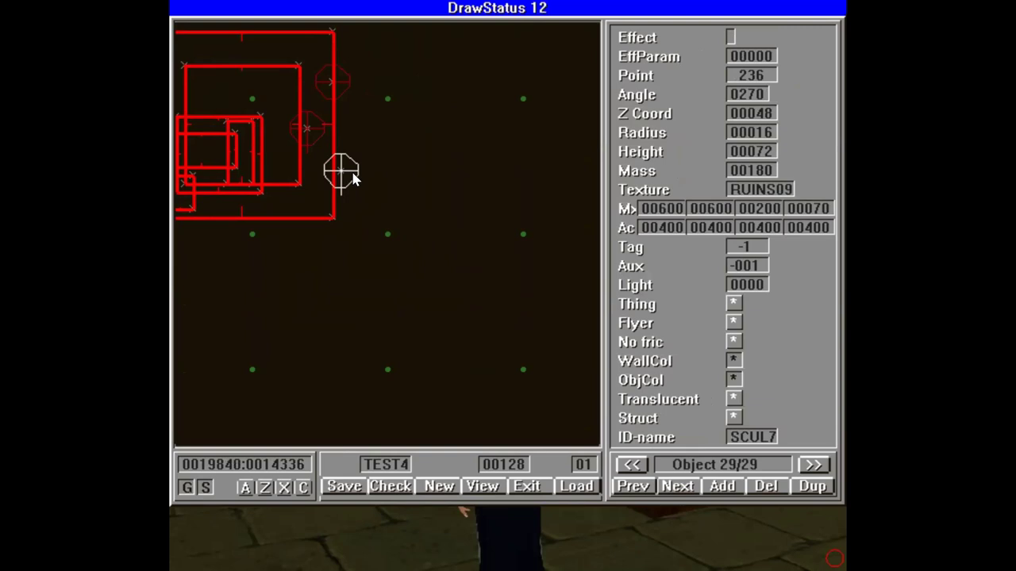
left_click(746, 189)
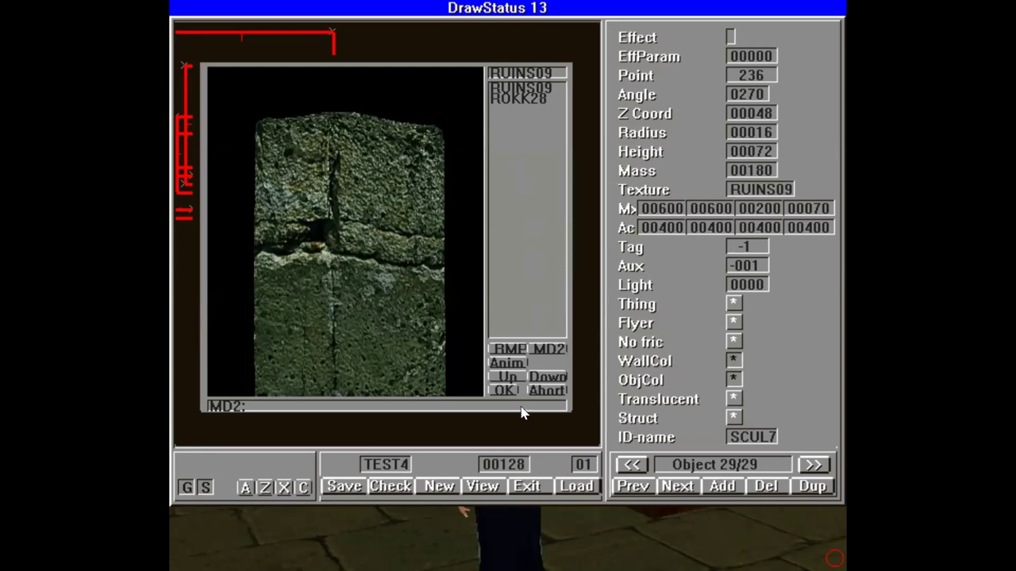
left_click(548, 390)
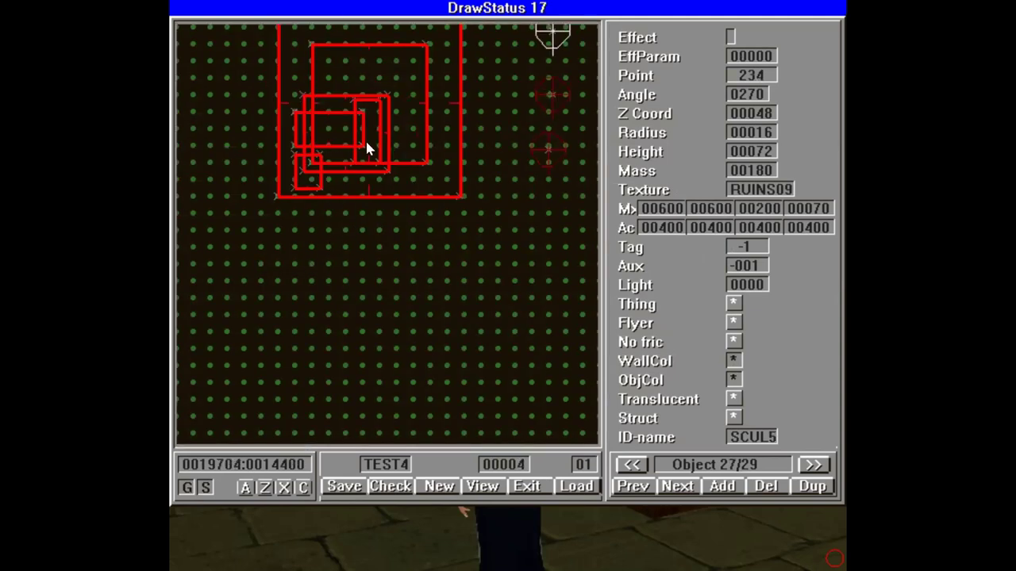
Step: Switch to Domain mode and review the properties of the RBOX domains SCUL1 to SCUL4
left_click(638, 467)
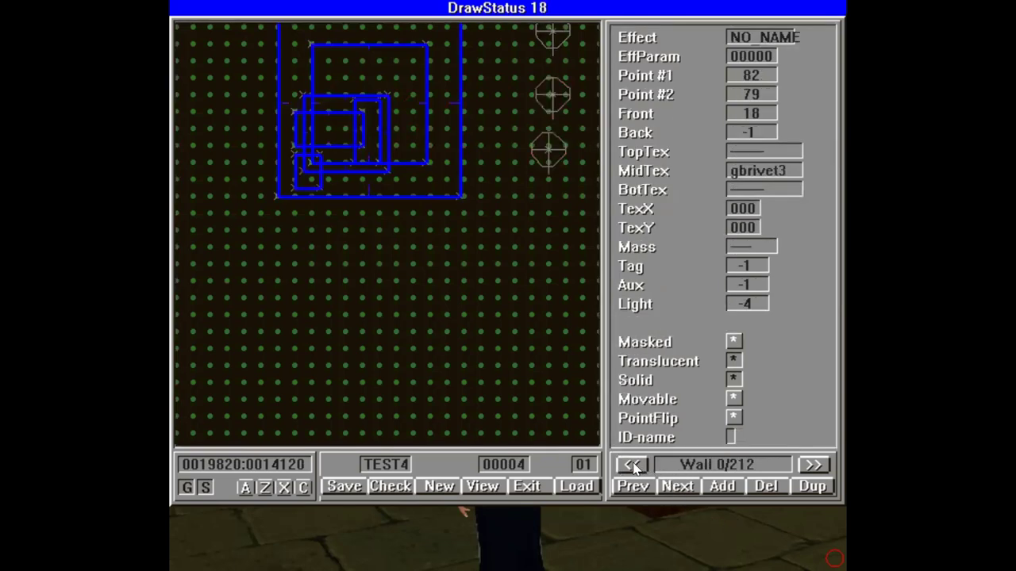
left_click(634, 467)
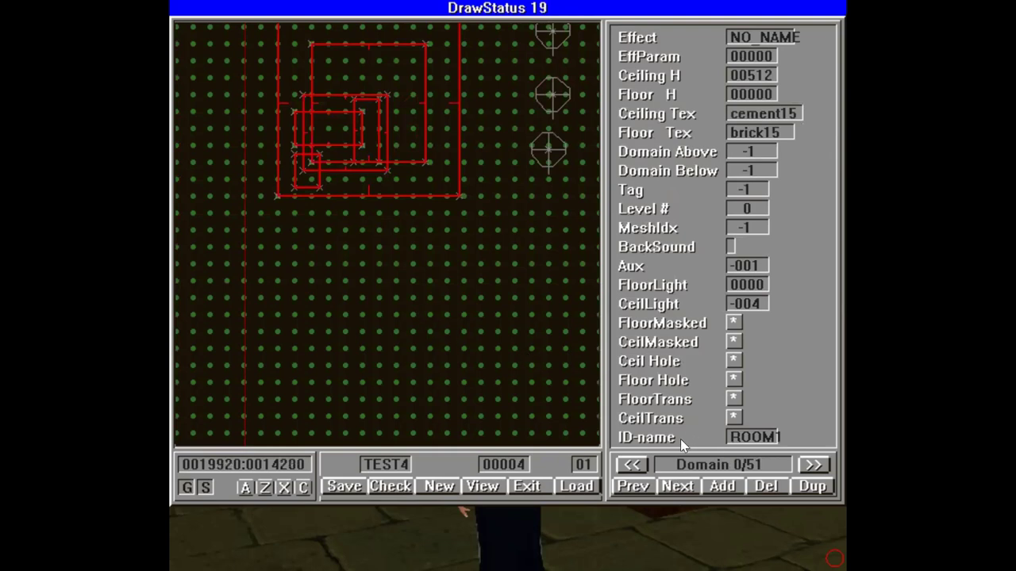
key("p")
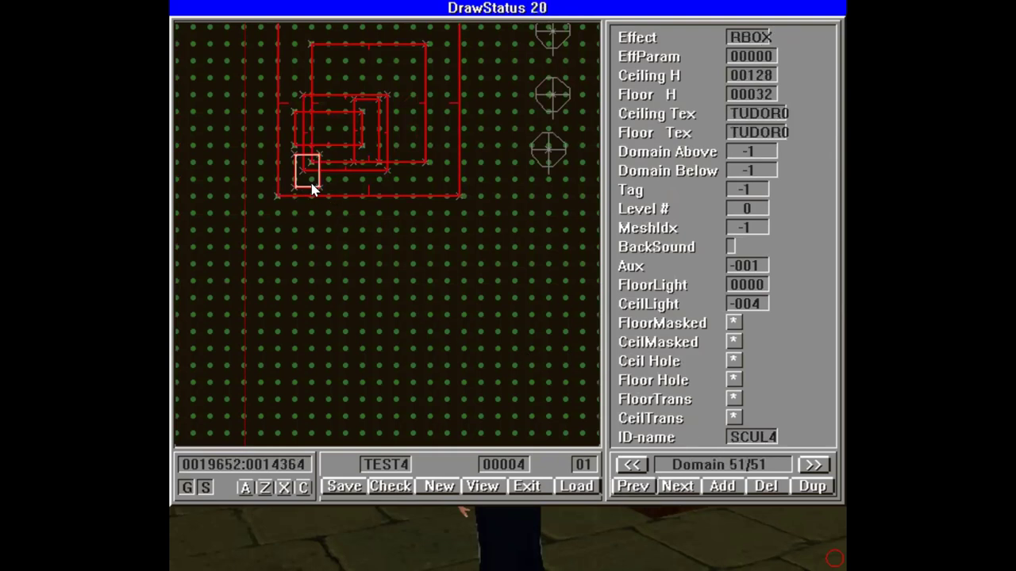
key("p")
key("p")
key("p")
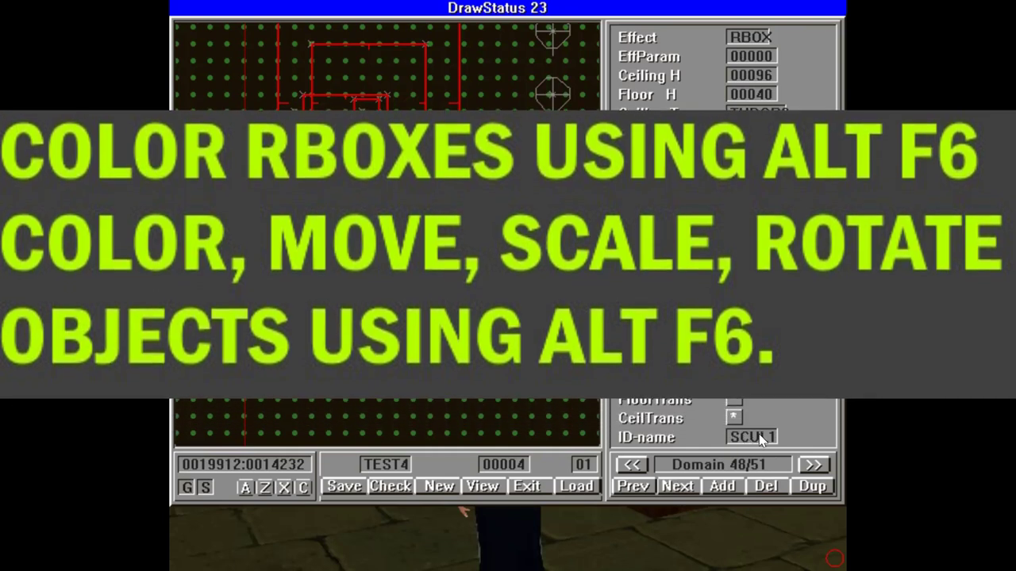
key("Page_Down")
key("Page_Down")
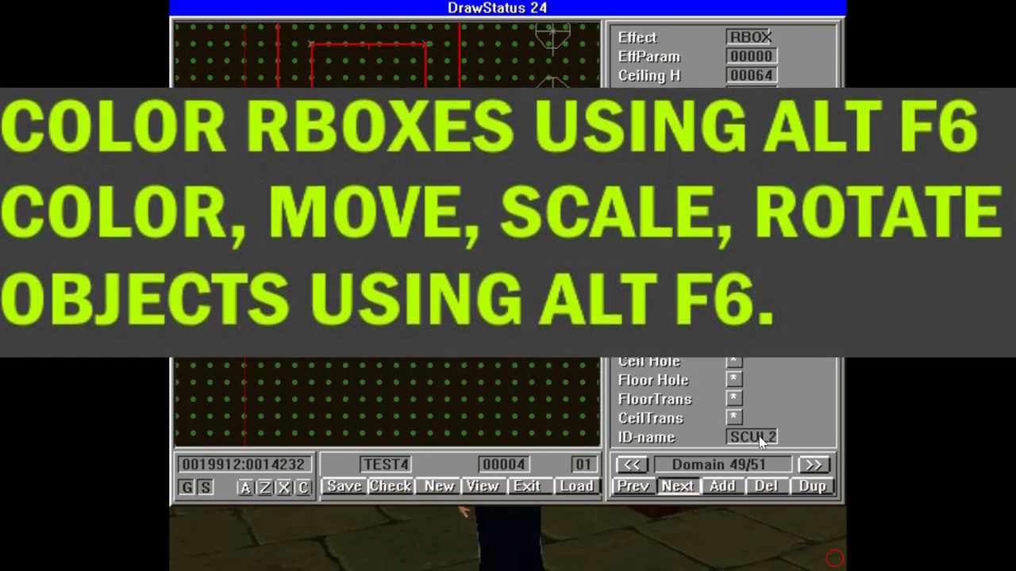
key("n")
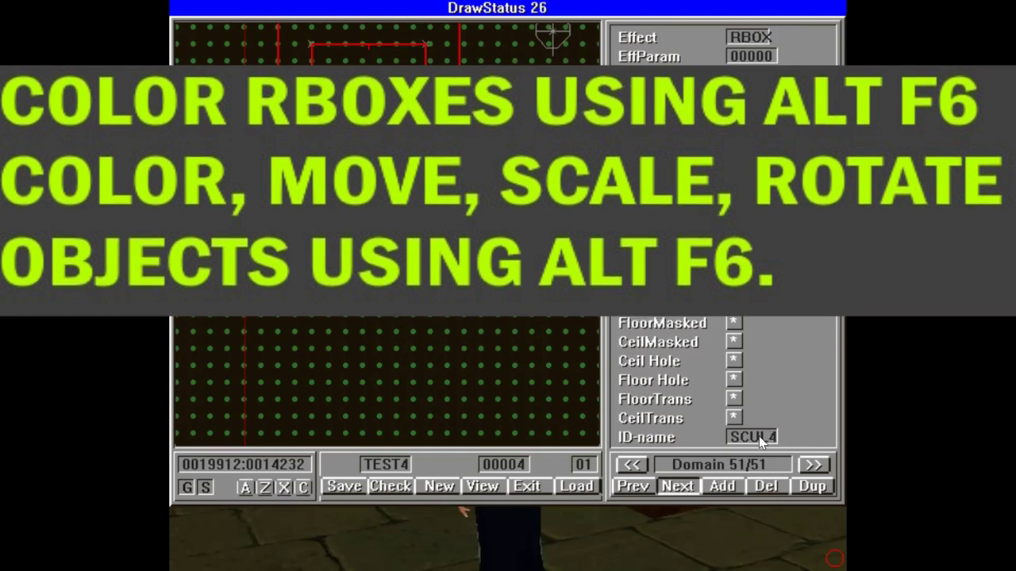